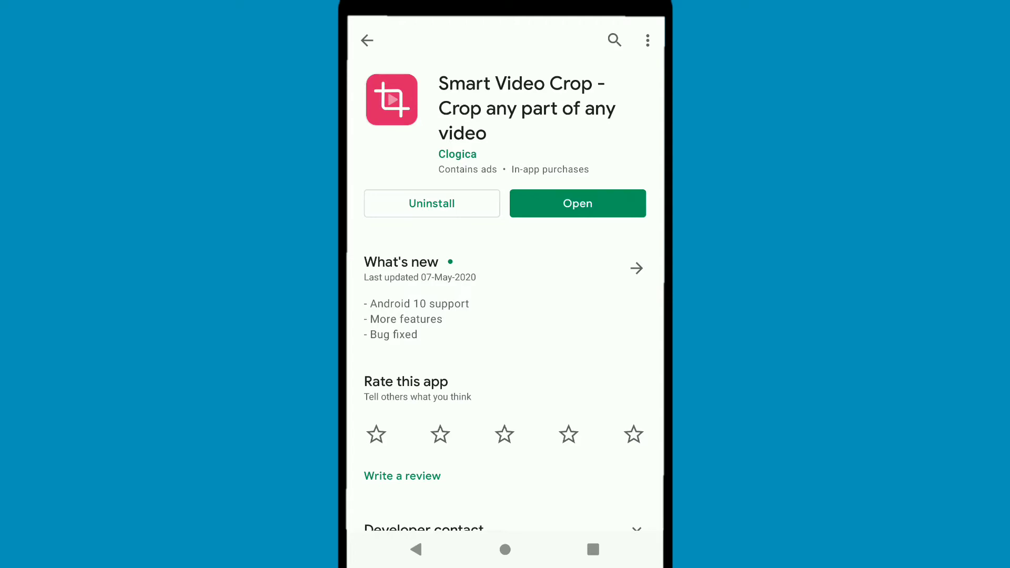
- Launch Smart Video Crop and pick a video from the phone's files under FIND OTHERS
click(615, 207)
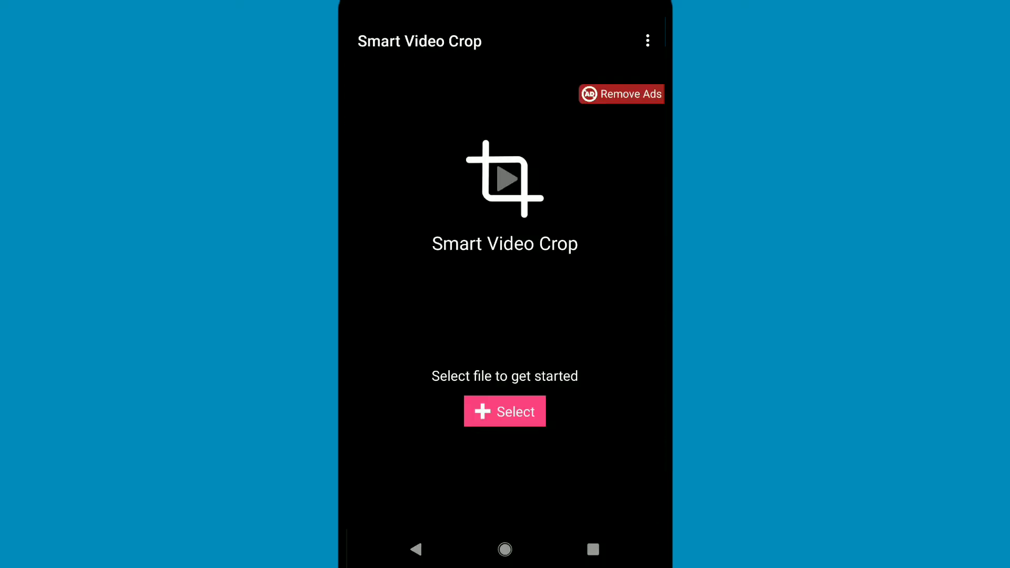
click(504, 411)
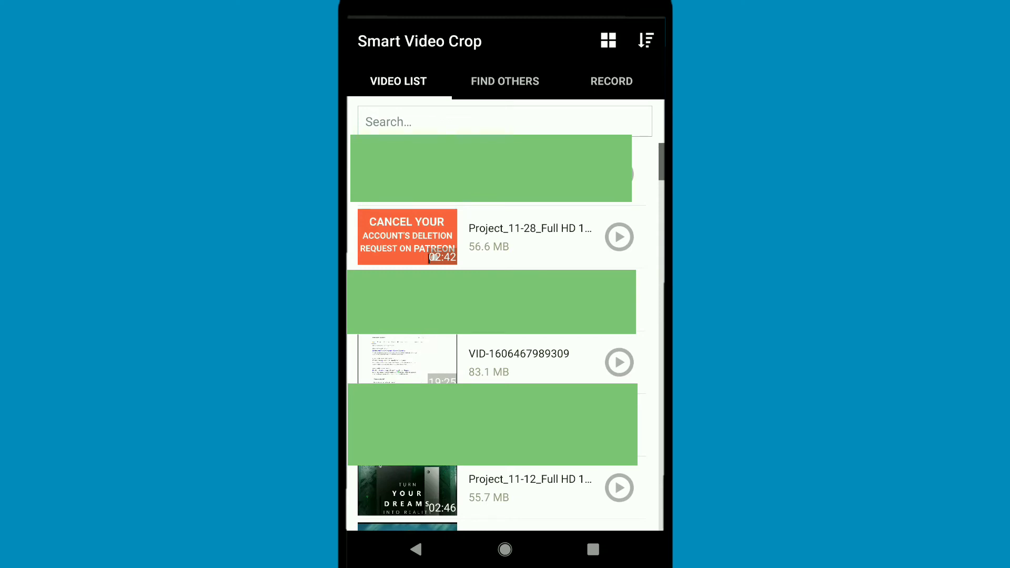
click(506, 81)
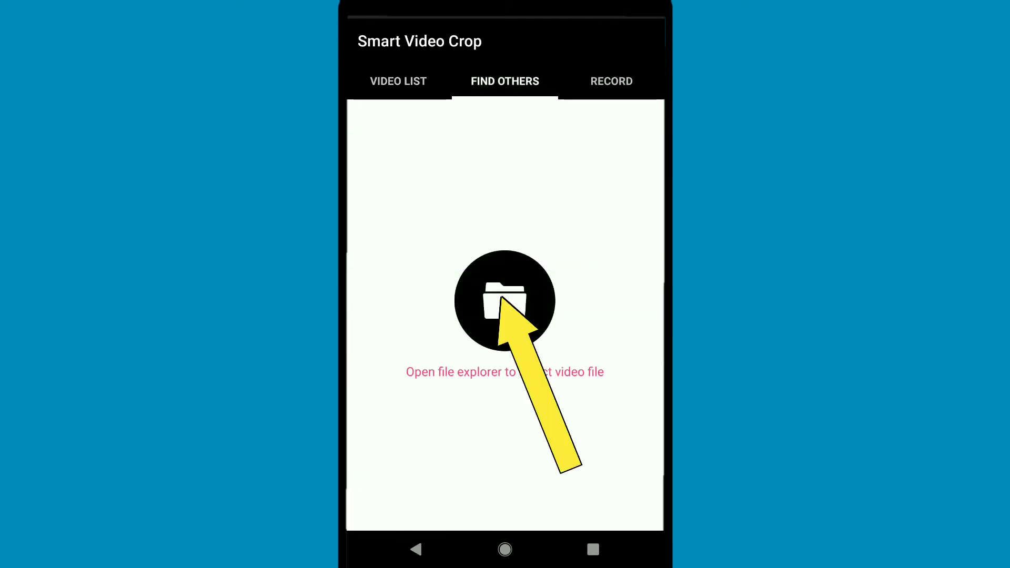
click(505, 301)
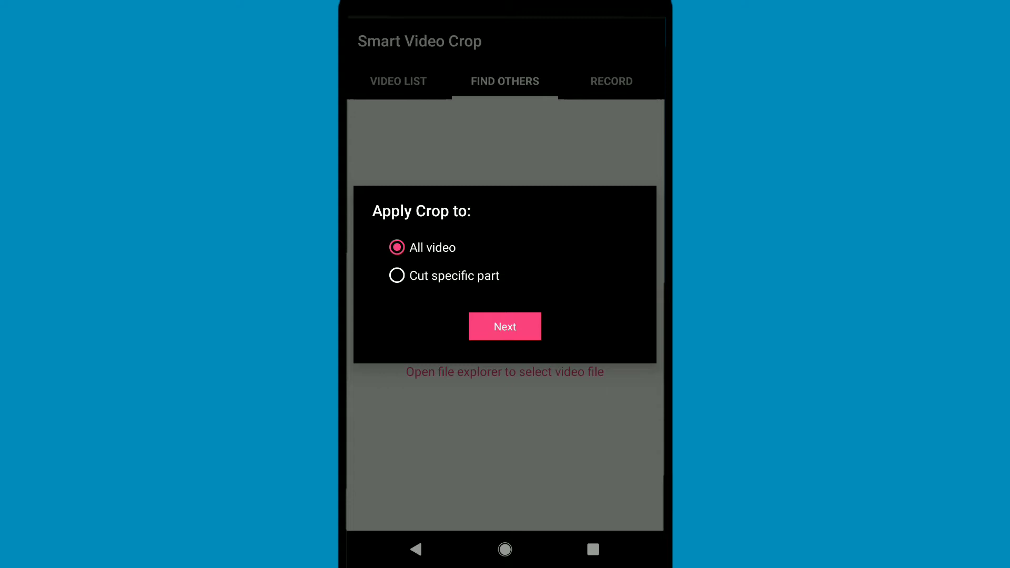
- Keep All video, then try the Square, Landscape and Portrait presets, ending on 3:2
click(505, 326)
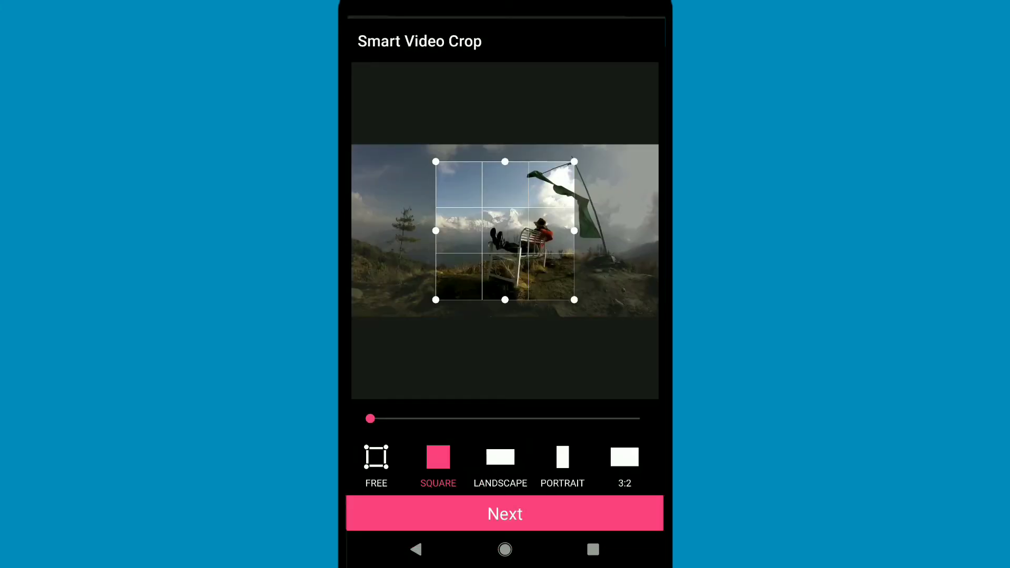
click(378, 462)
click(446, 467)
click(505, 462)
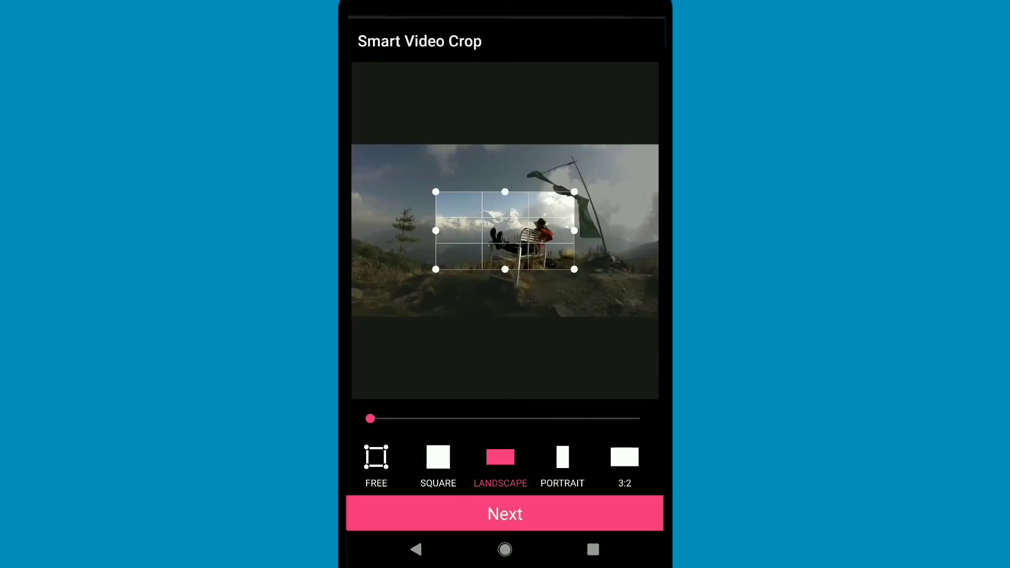
click(563, 459)
drag(585, 465, 532, 465)
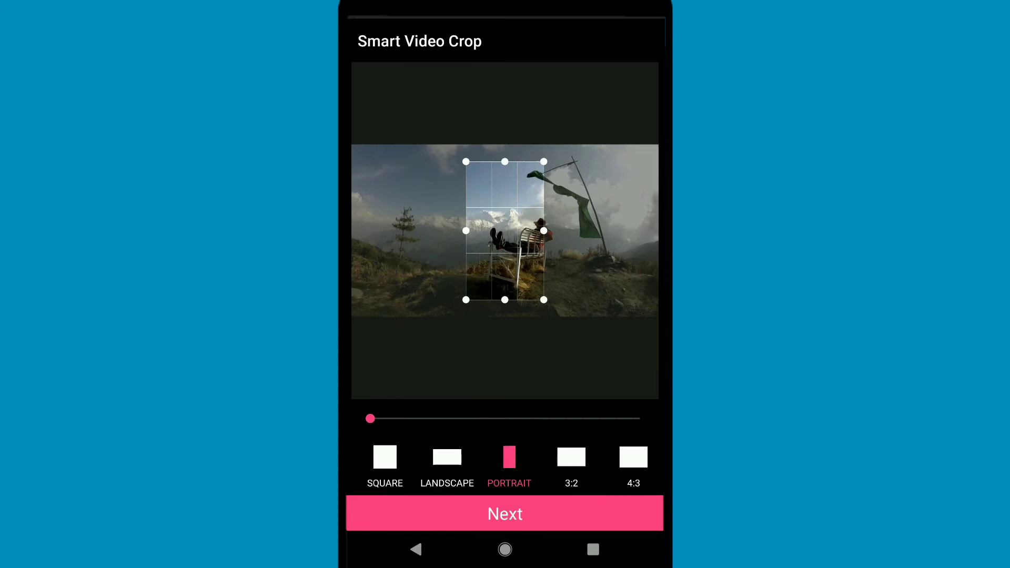
click(574, 466)
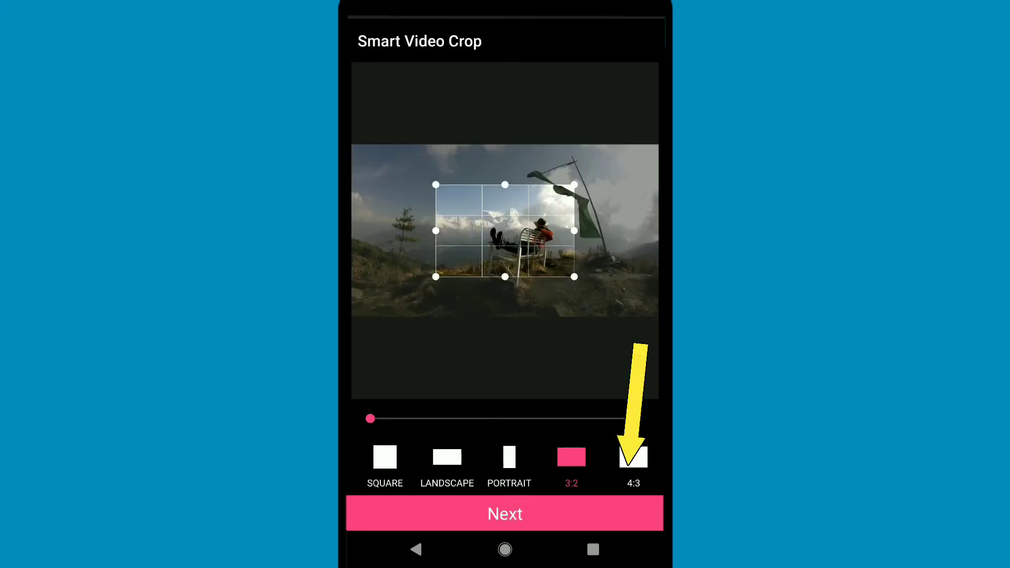
drag(474, 466, 527, 465)
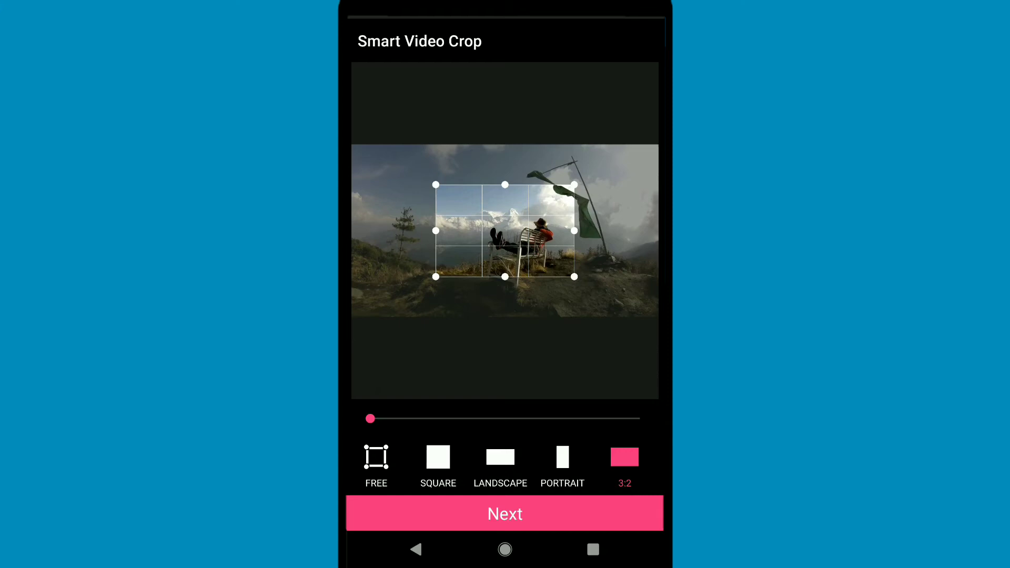
- Draw a free-form crop around the man on the bench and the flag, then accept it
click(376, 457)
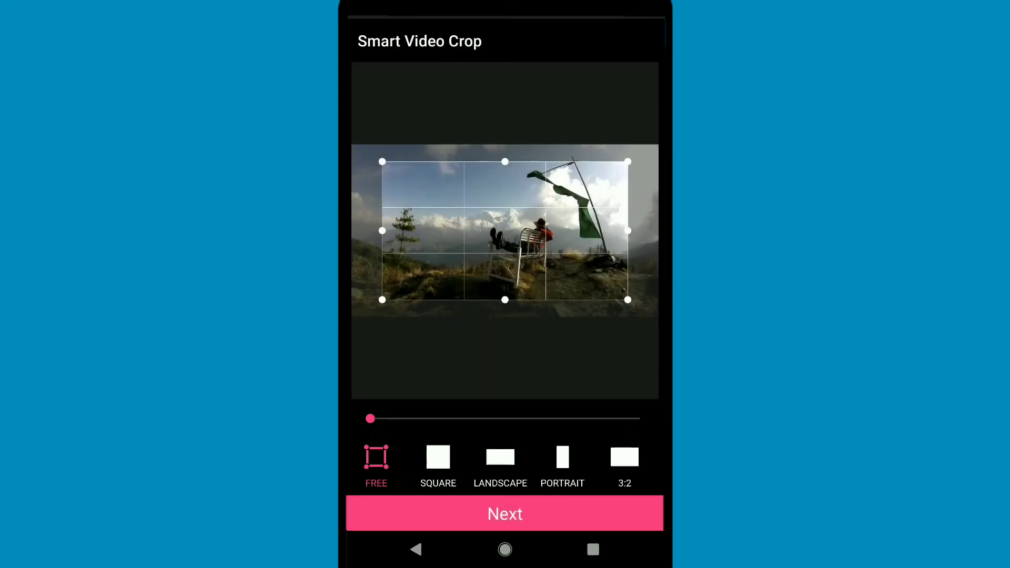
mouse_move(627, 237)
mouse_down()
mouse_move(593, 269)
mouse_move(589, 261)
mouse_up()
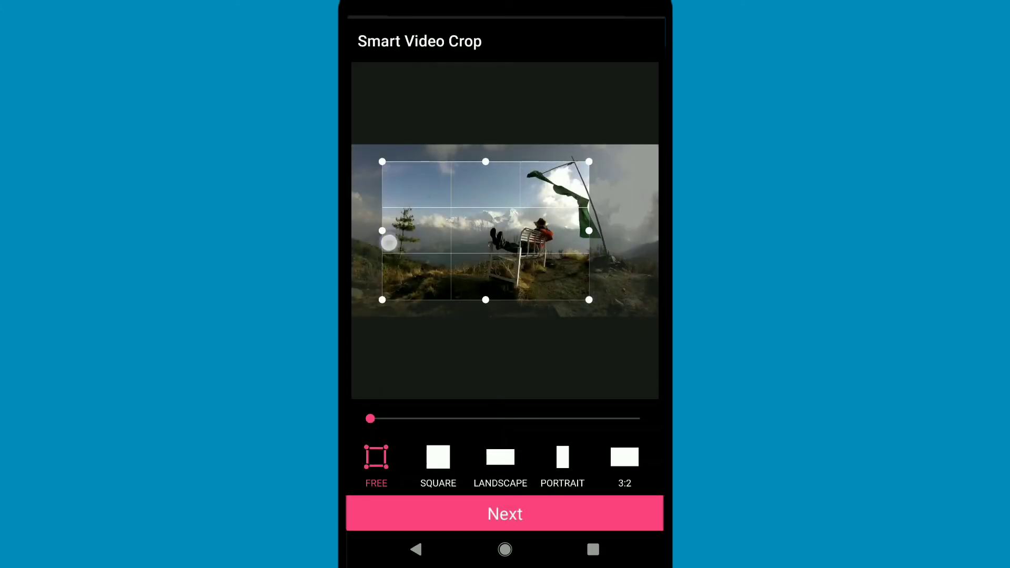
drag(387, 239, 441, 319)
mouse_move(515, 301)
mouse_down()
mouse_move(521, 283)
mouse_move(517, 290)
mouse_up()
drag(528, 172, 536, 187)
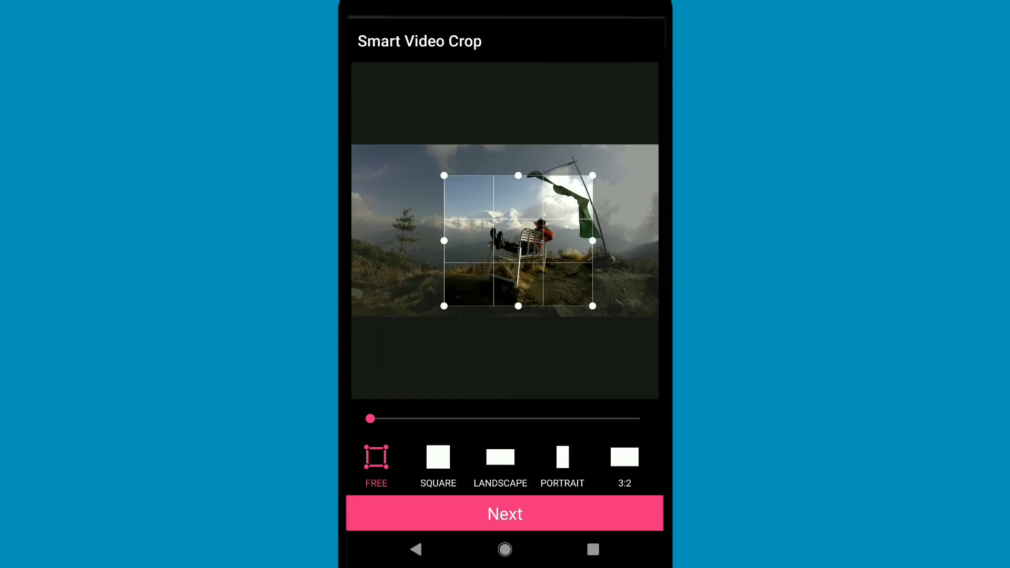
click(504, 513)
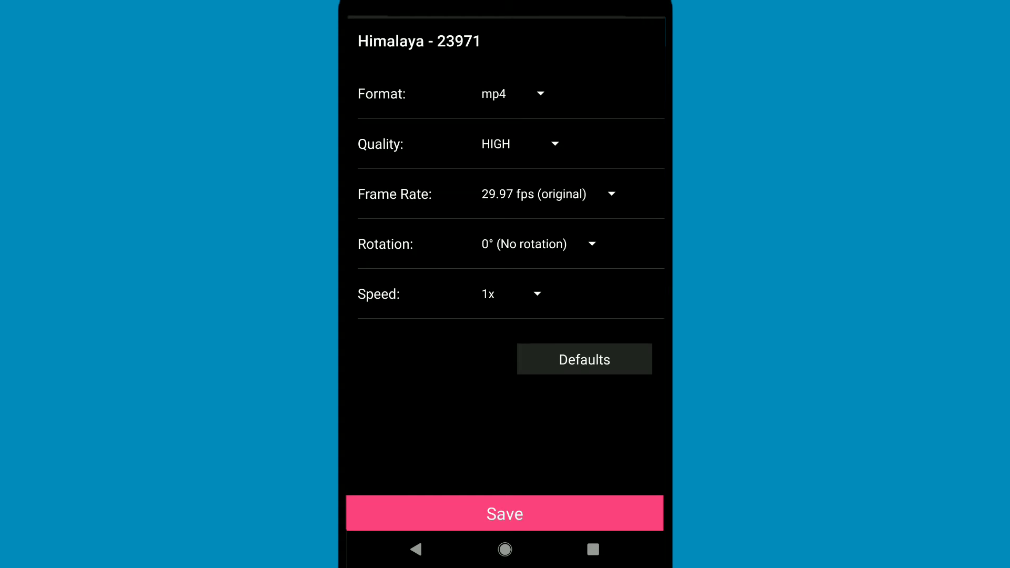
- Set frame rate to 60 fps, keeping HIGH quality, mp4, no rotation and 1x speed
click(555, 144)
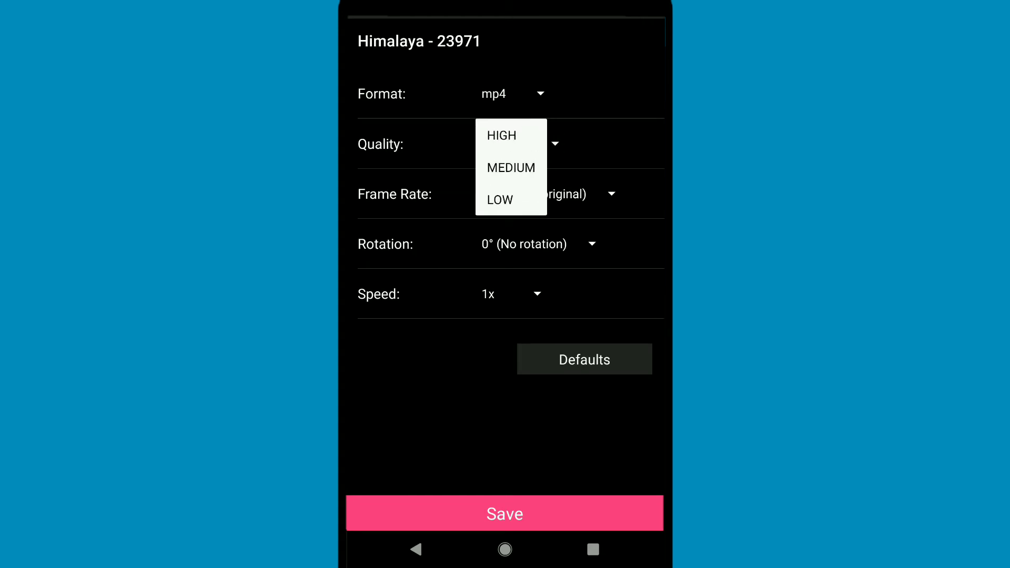
click(523, 96)
click(545, 89)
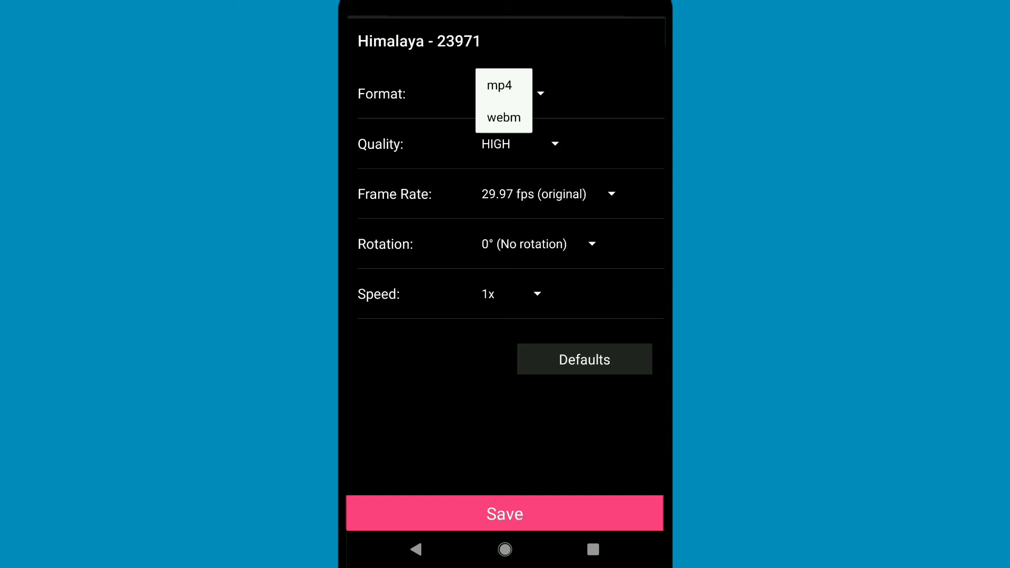
click(581, 195)
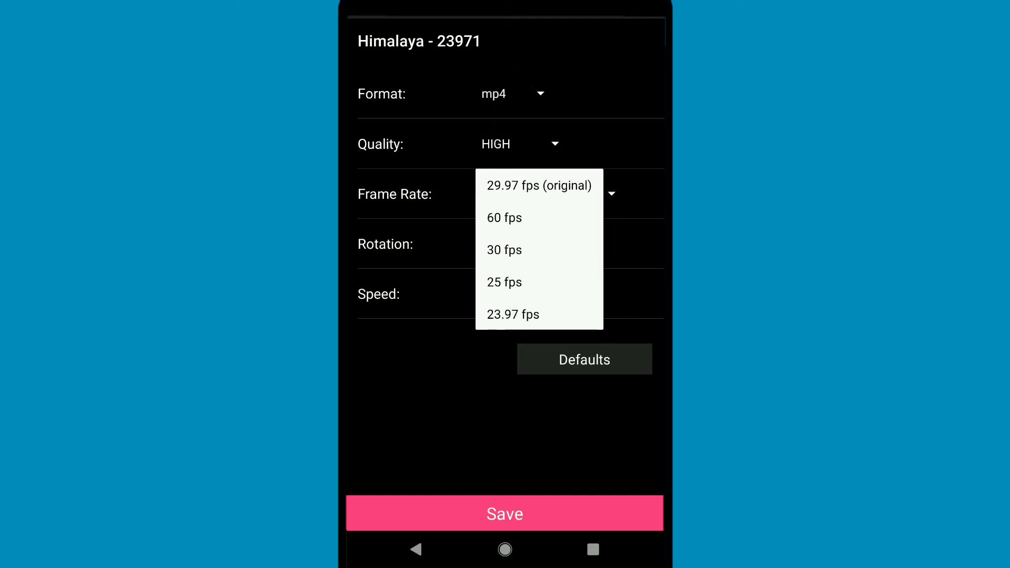
click(504, 218)
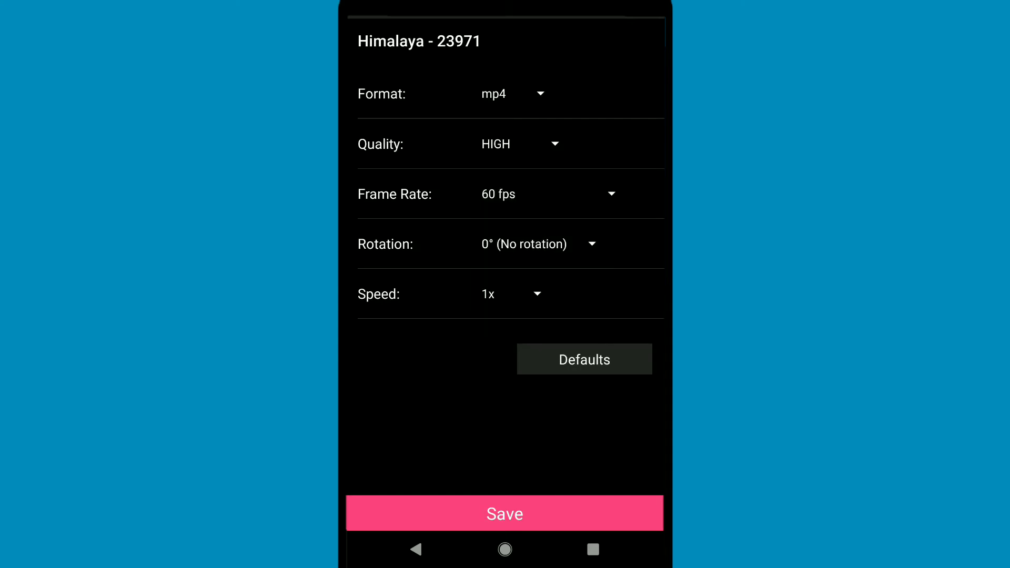
click(589, 240)
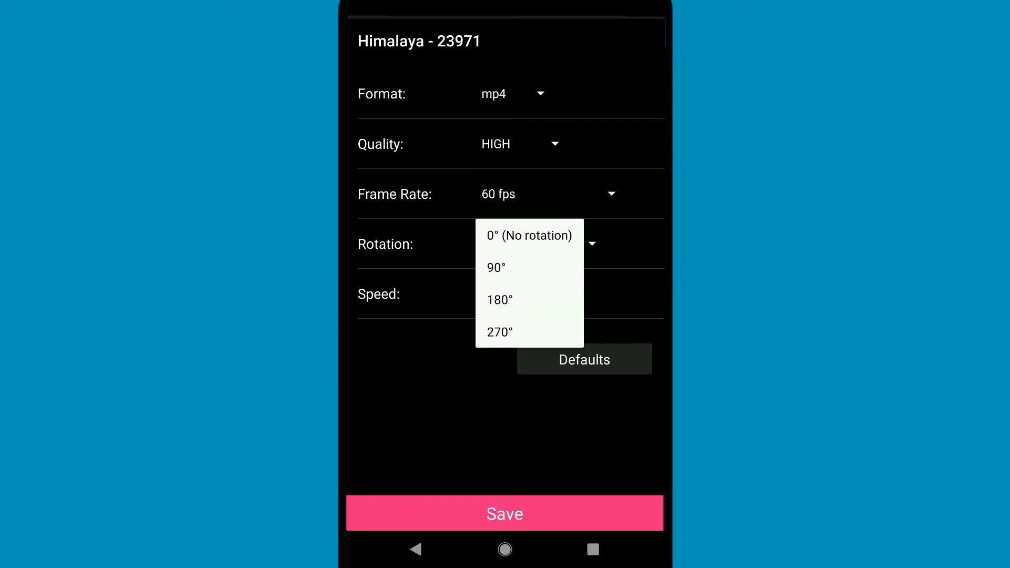
click(624, 257)
click(536, 293)
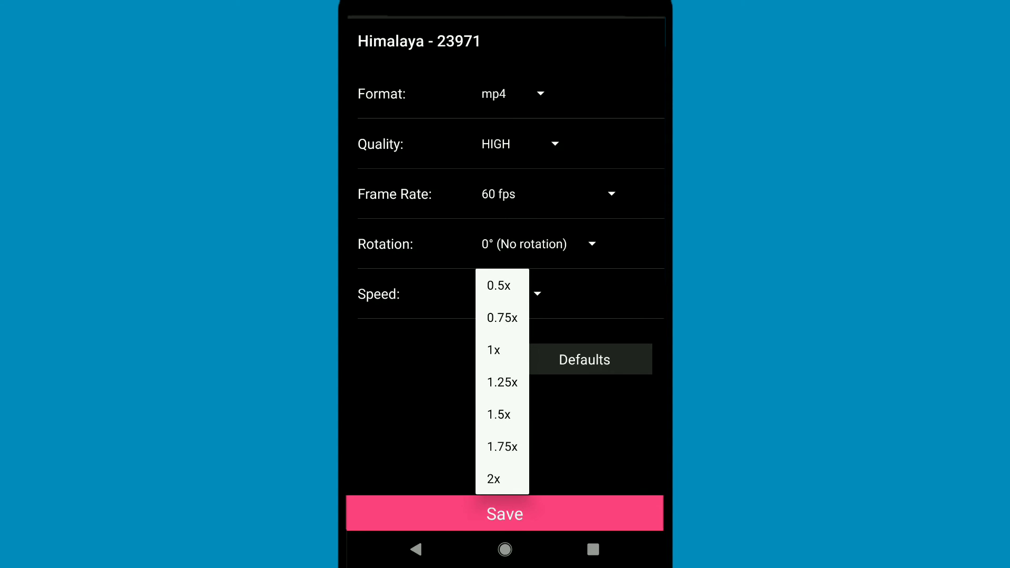
click(610, 287)
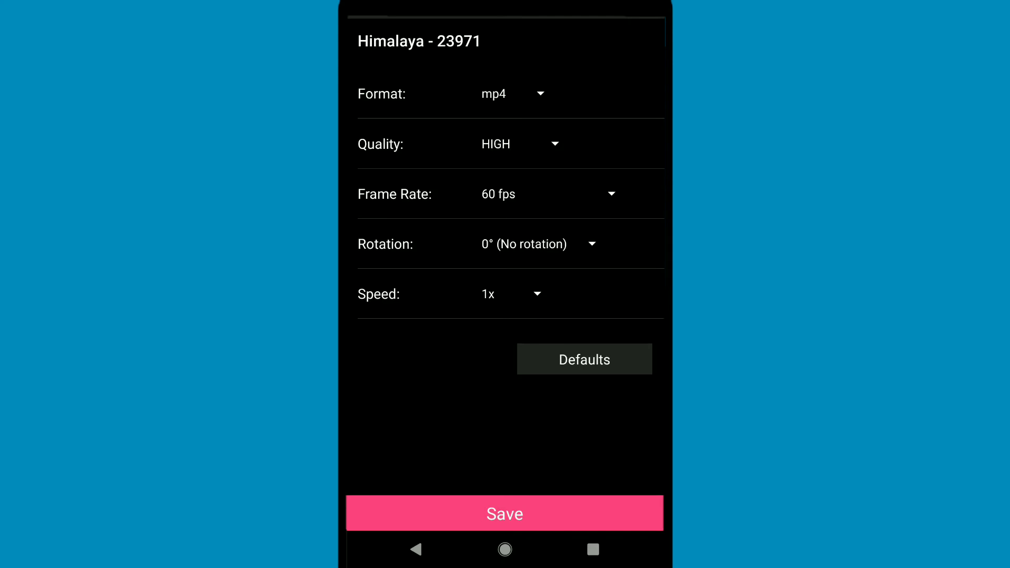
- Save the export as VID-1606709352724.mp4 and let processing finish
click(504, 513)
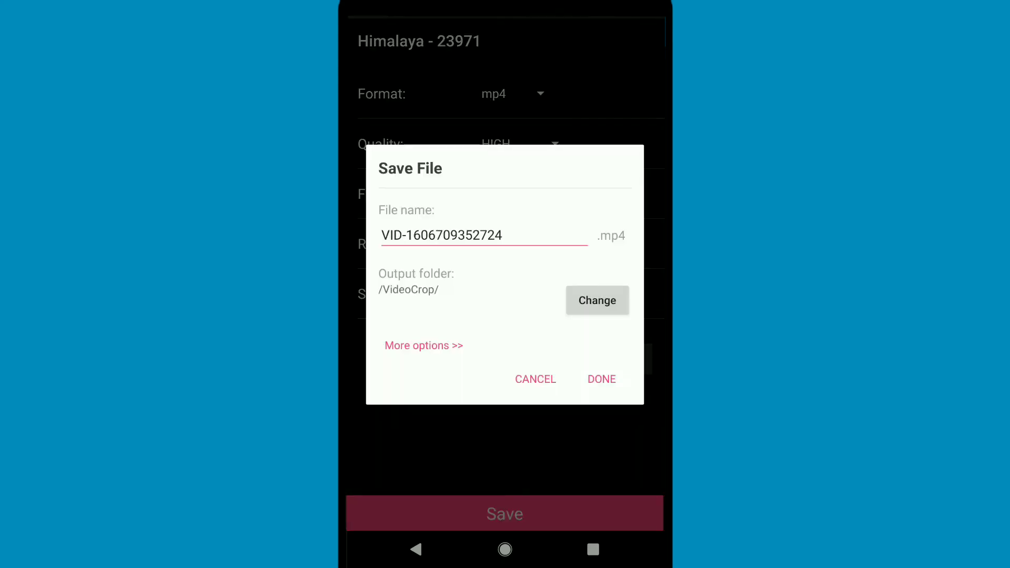
click(502, 236)
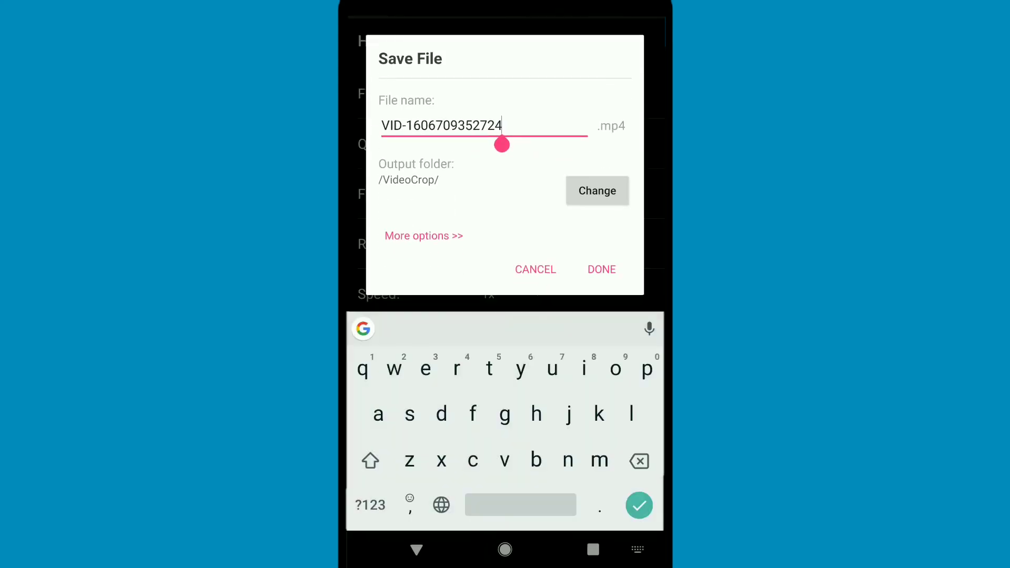
click(416, 549)
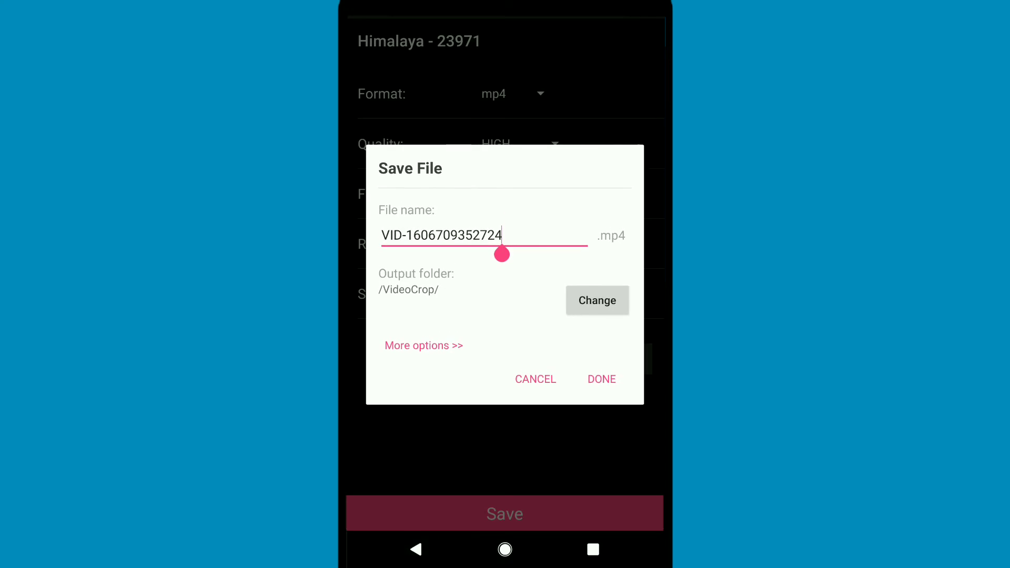
click(602, 378)
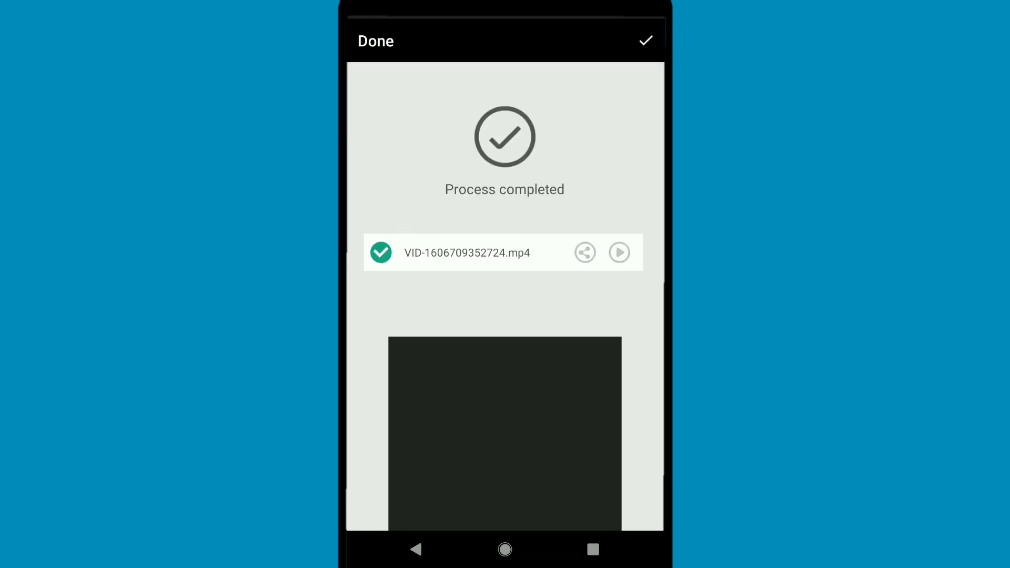
- Leave the Process completed screen and return to the crop editor
click(646, 40)
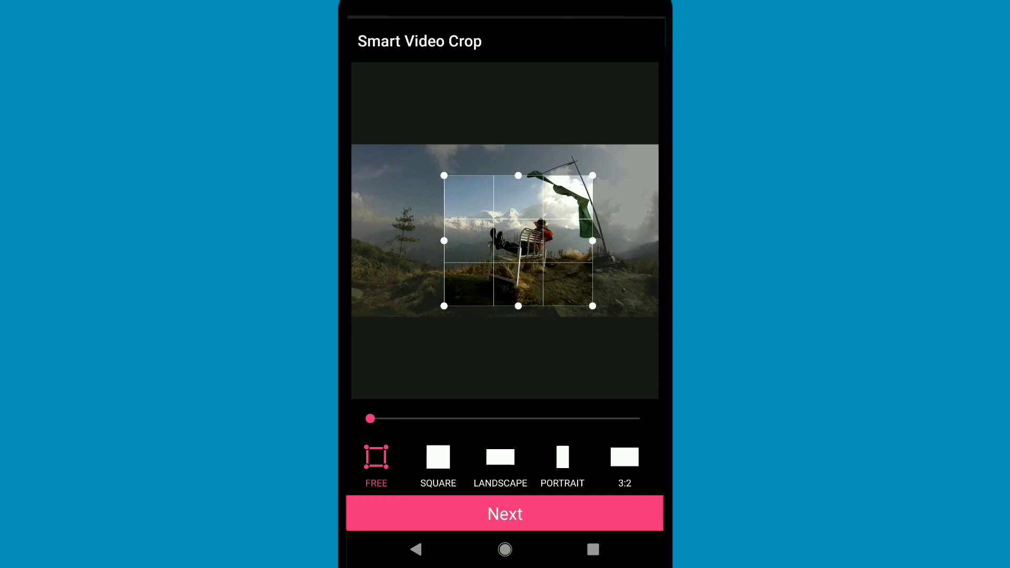